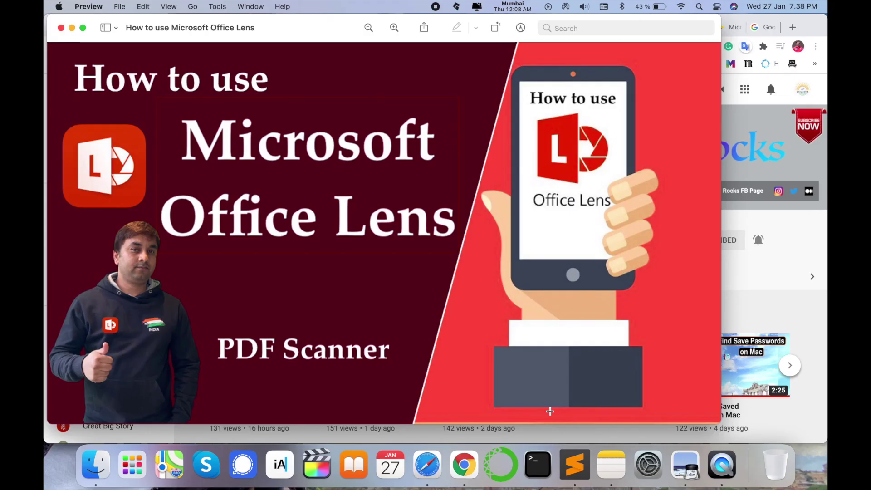
Bring up the Microsoft Office Lens – PDF Scanner Google Play page in Chrome
click(801, 340)
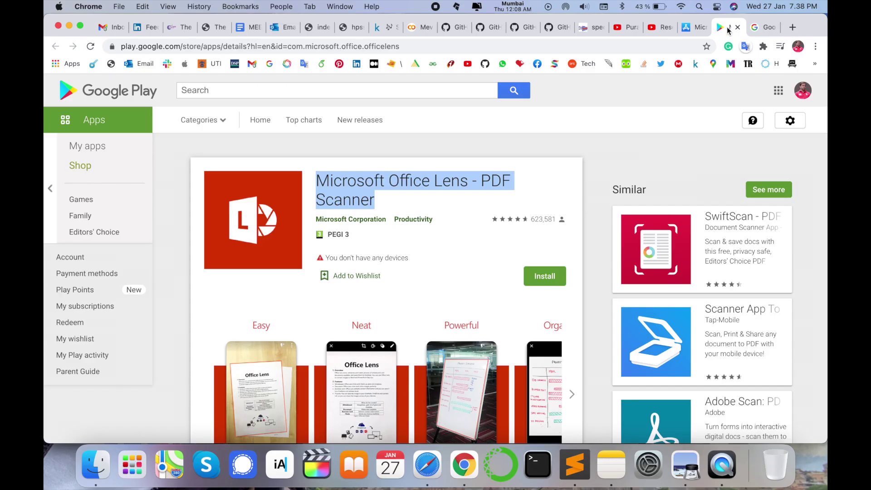
Return to the Research Rocks YouTube channel page showing its uploads
click(658, 27)
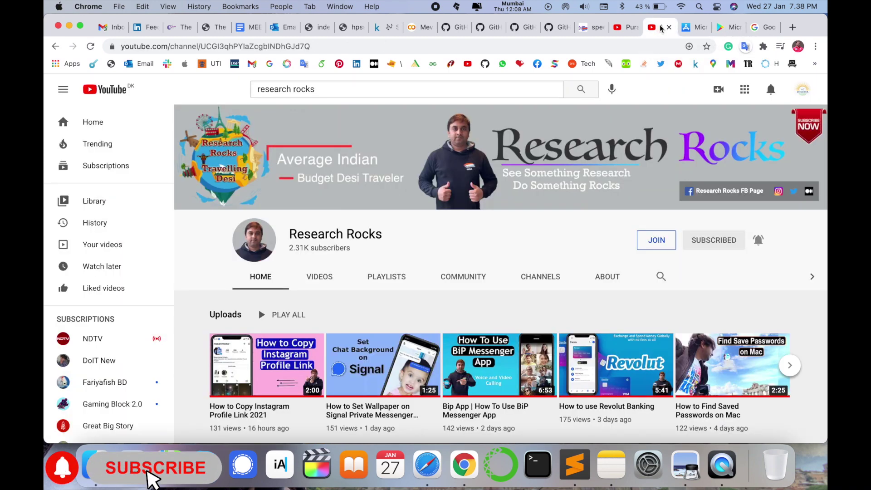